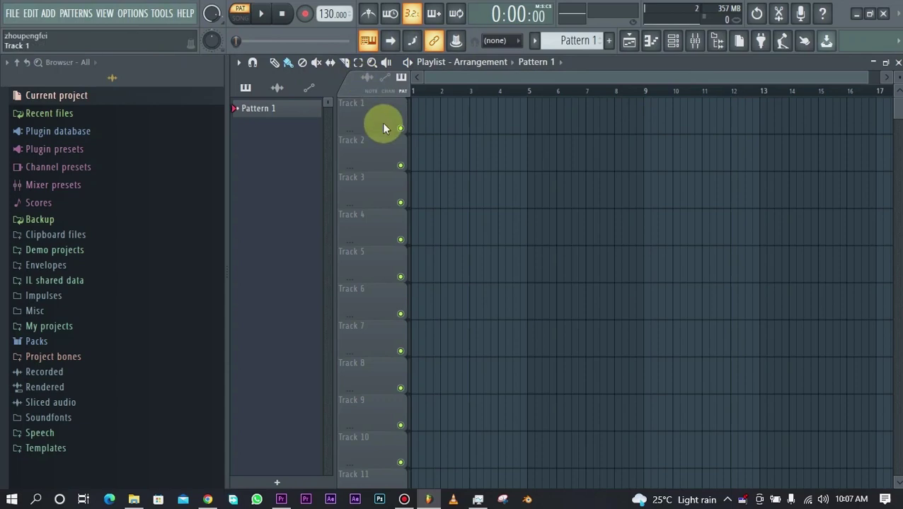
- Open the Audio settings from the Options menu
click(132, 13)
mouse_move(162, 13)
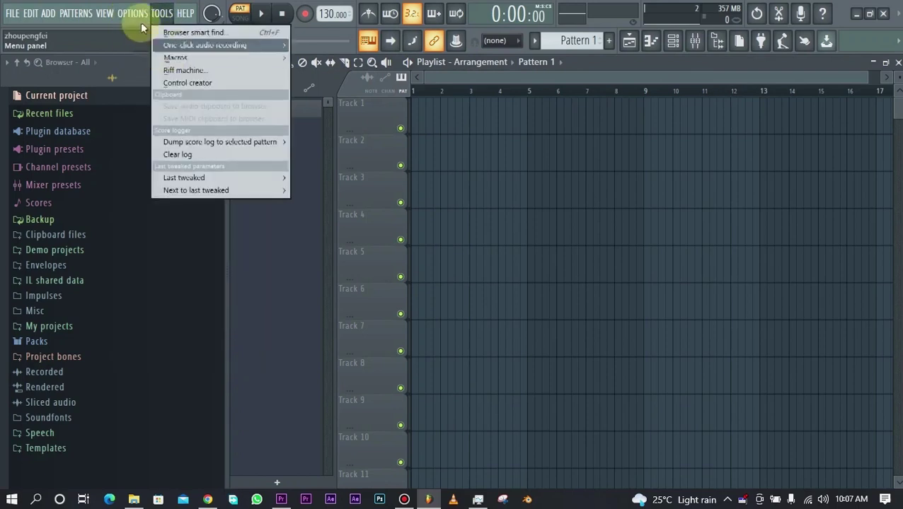
click(151, 55)
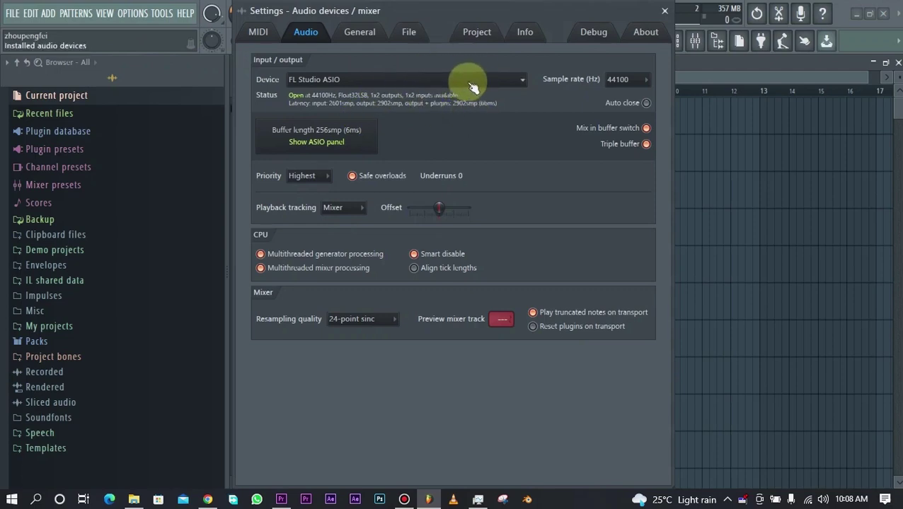
- Browse the Device list and keep FL Studio ASIO as the audio device
click(444, 83)
click(444, 82)
click(450, 90)
click(450, 90)
click(446, 88)
click(450, 90)
click(447, 88)
click(445, 87)
click(444, 83)
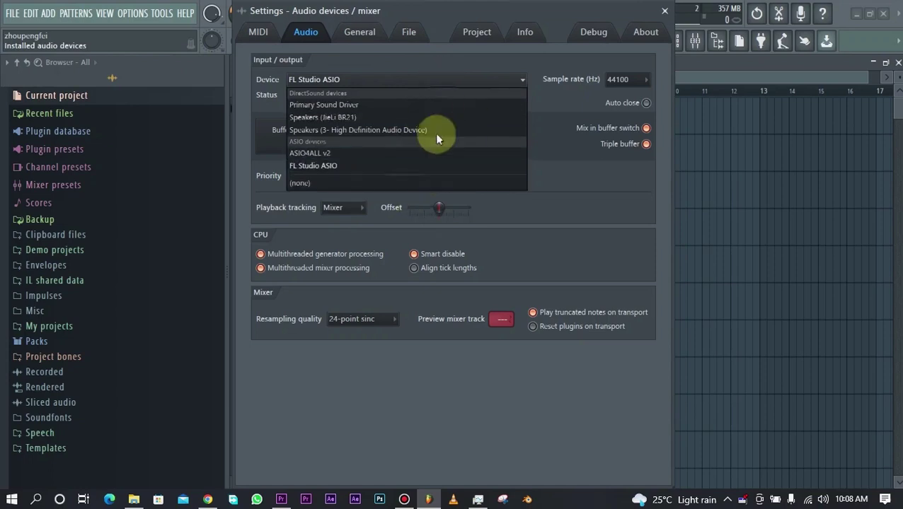
click(345, 164)
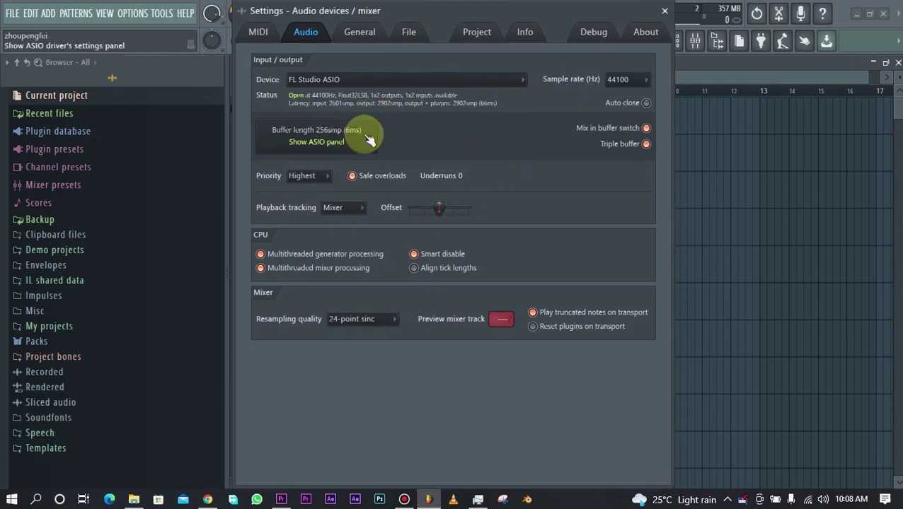
- In the ASIO panel, keep the USB PnP Sound Device microphone as input, then close the panel
click(307, 138)
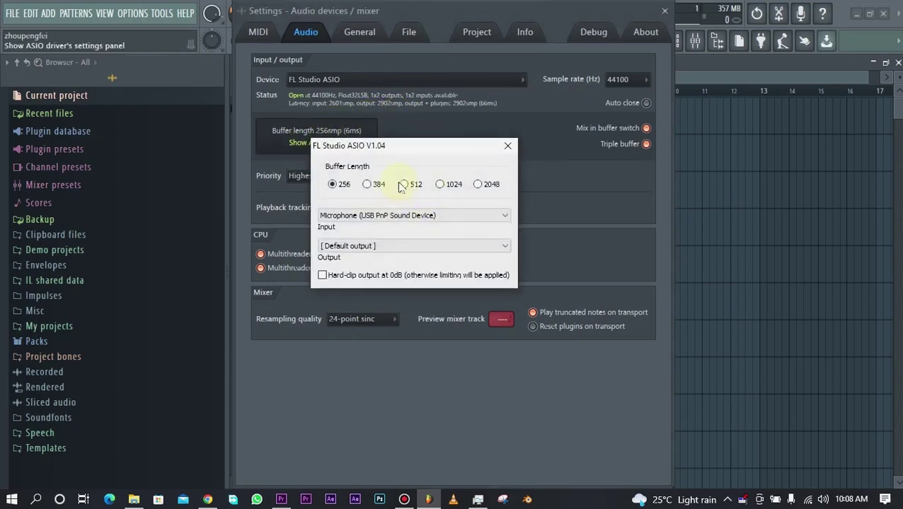
click(398, 217)
click(398, 216)
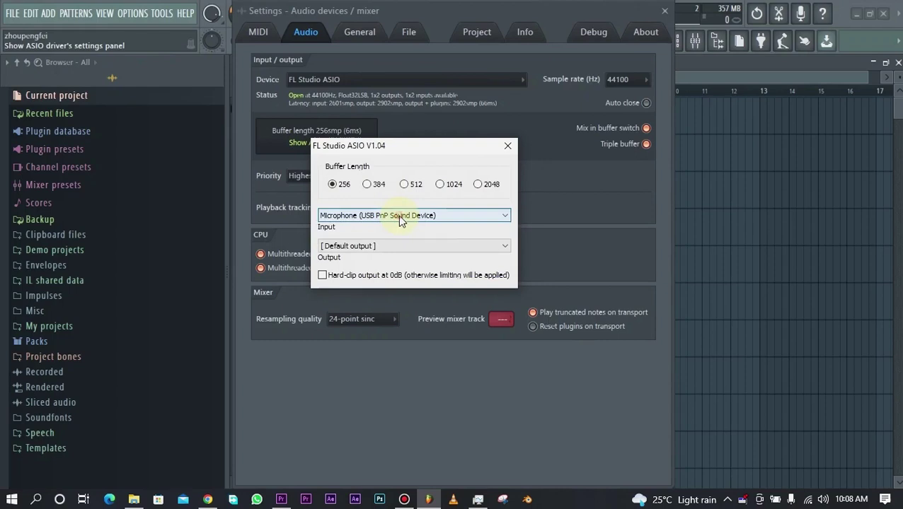
click(400, 216)
click(450, 213)
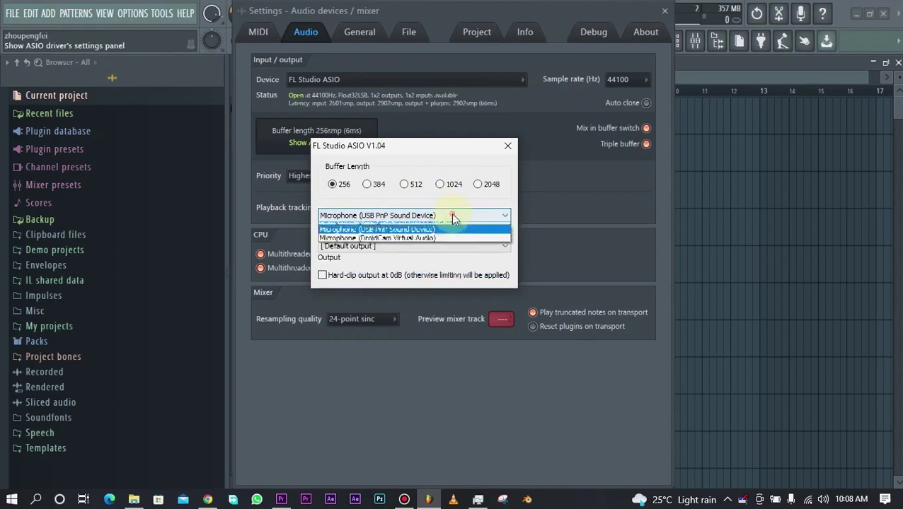
click(319, 140)
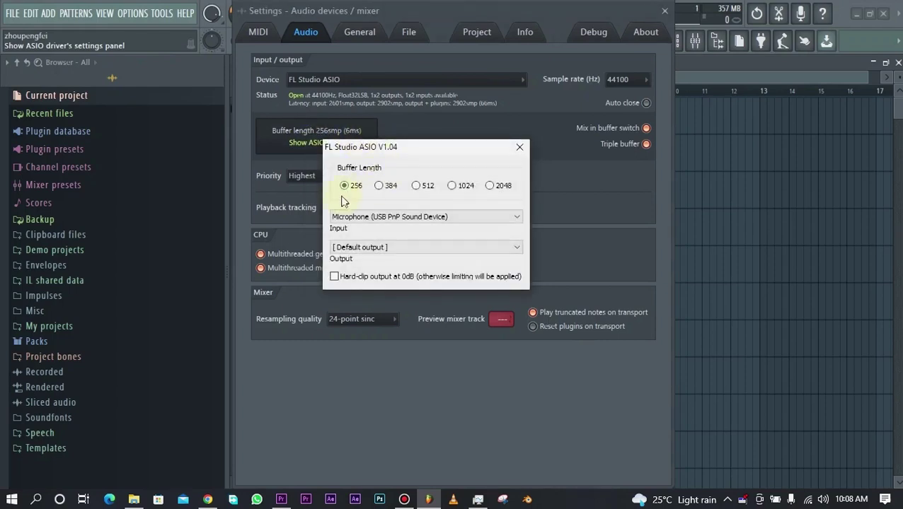
click(519, 147)
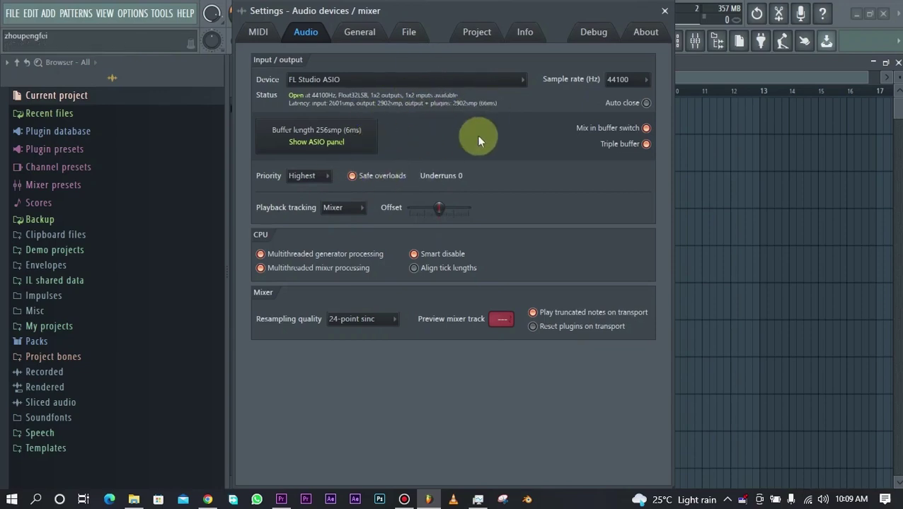
- Close the audio settings and, in the Mixer, set Insert 1's input to In 1
click(668, 10)
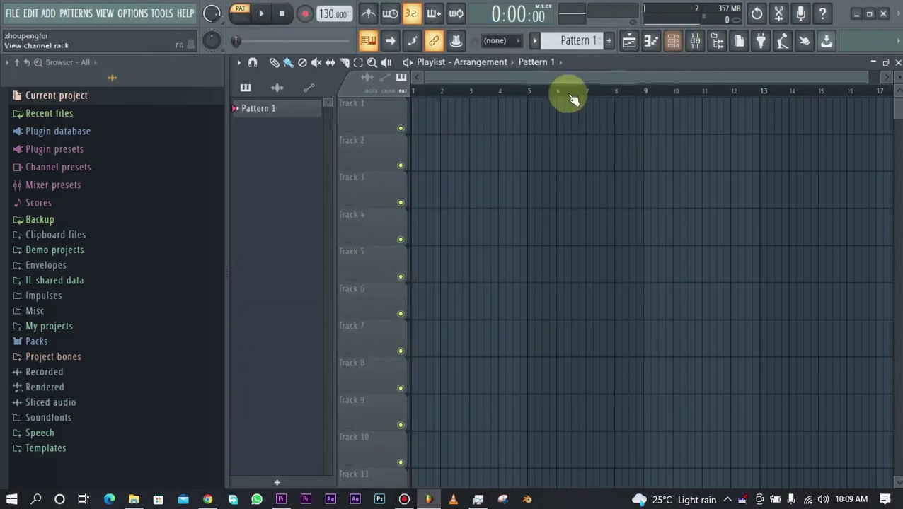
click(694, 40)
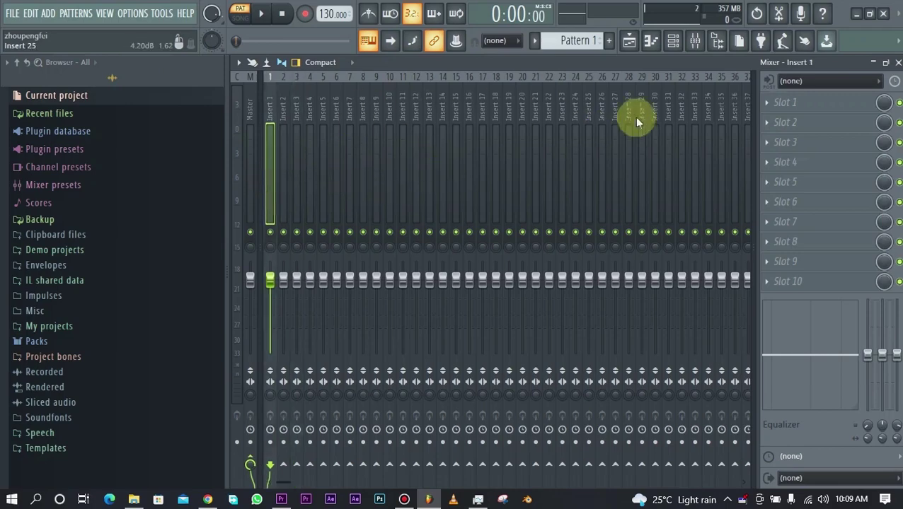
click(806, 81)
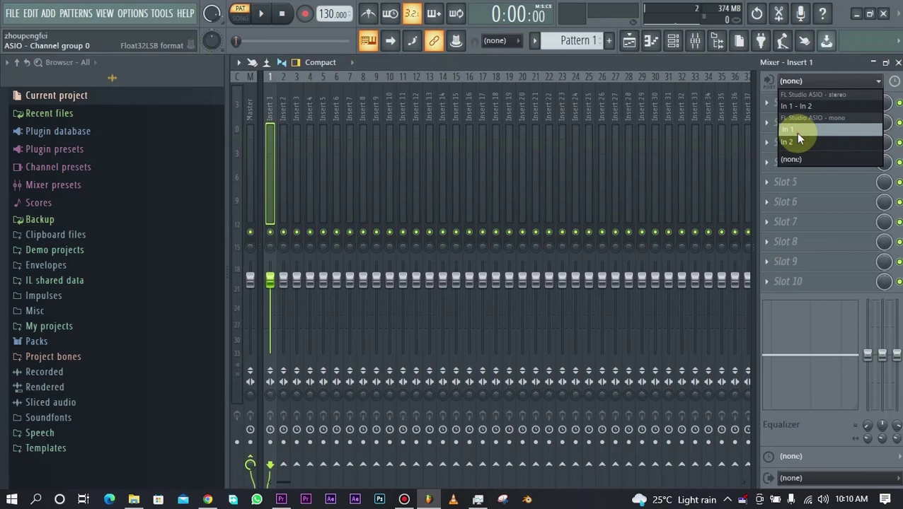
click(795, 133)
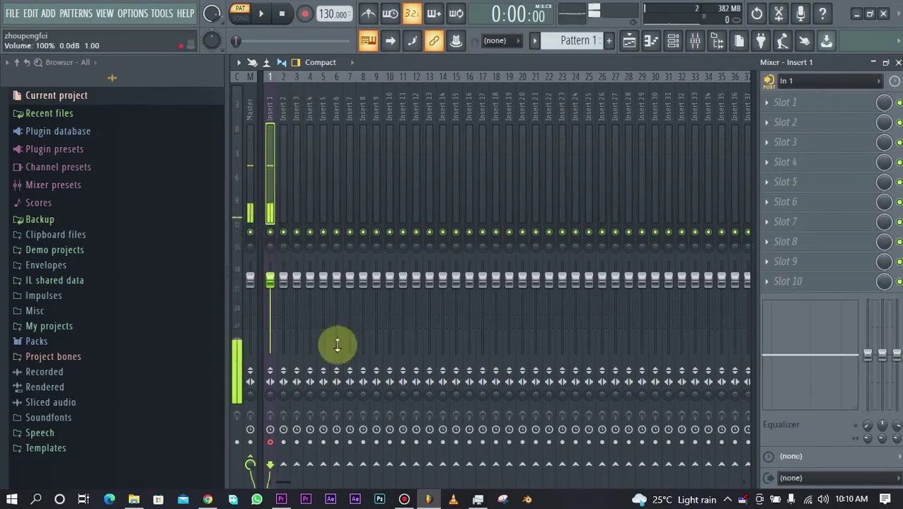
- Disable Insert 1's send to the Master channel
click(251, 461)
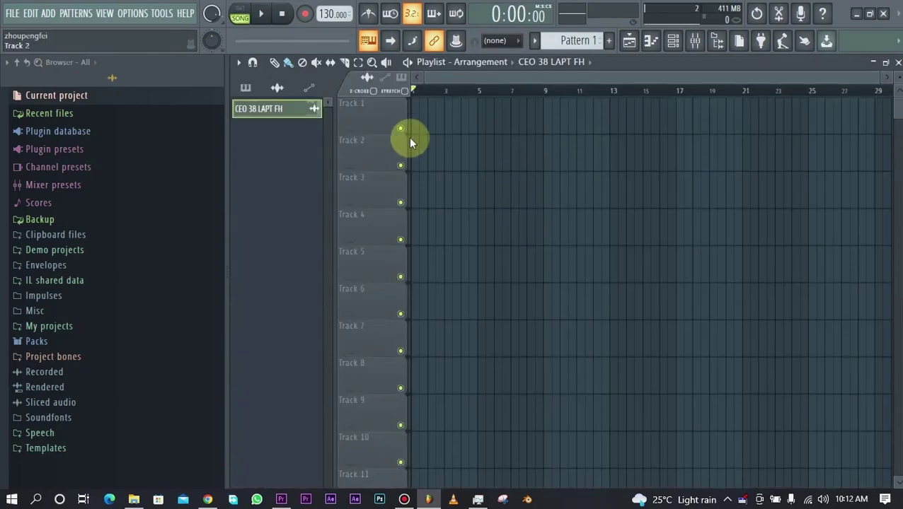
- Recheck the mixer routing, return to the Playlist, and start recording to bring up the Recording dialog
click(694, 43)
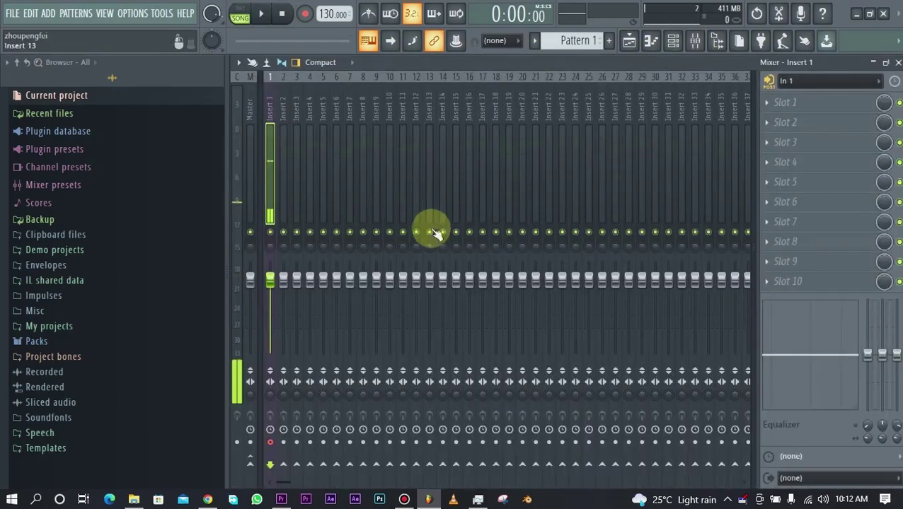
click(630, 41)
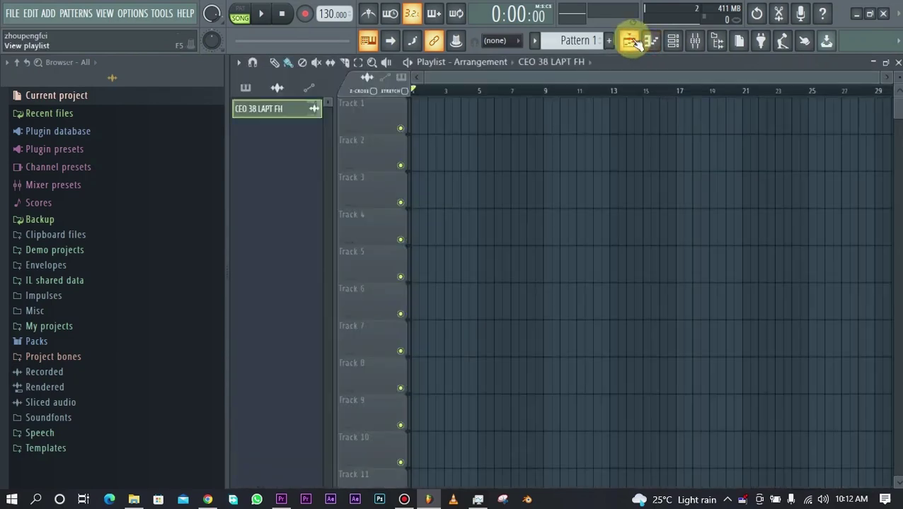
click(306, 15)
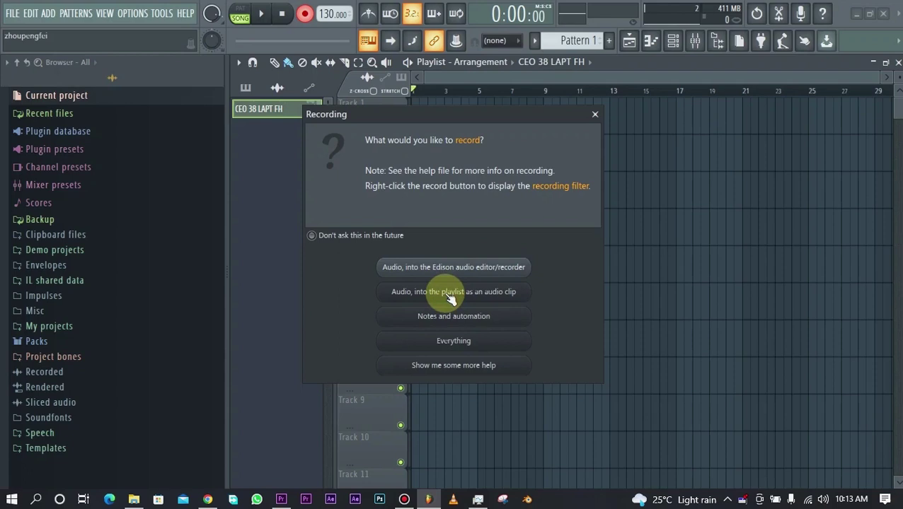
click(451, 293)
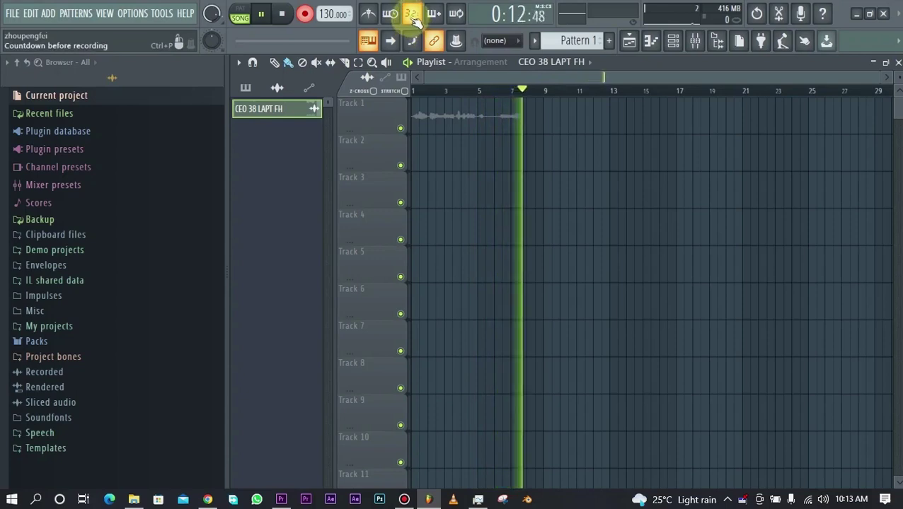
key(space)
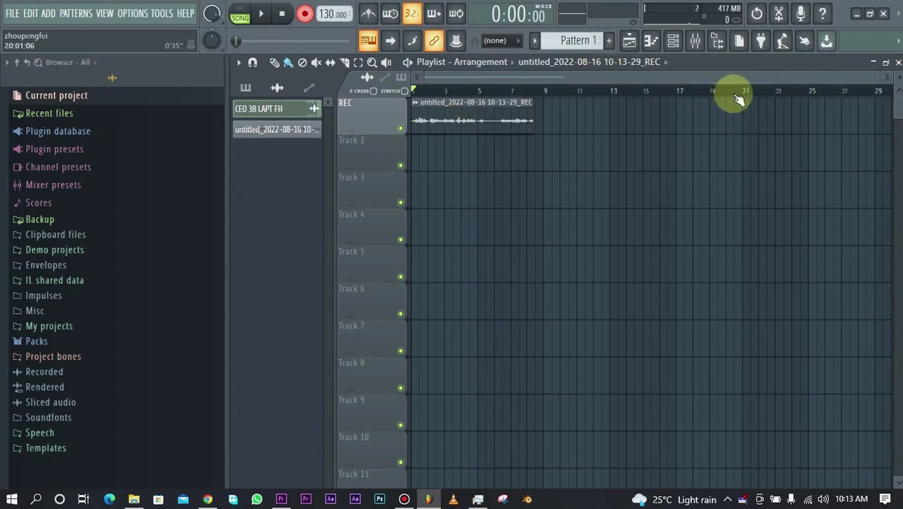
drag(878, 80, 667, 99)
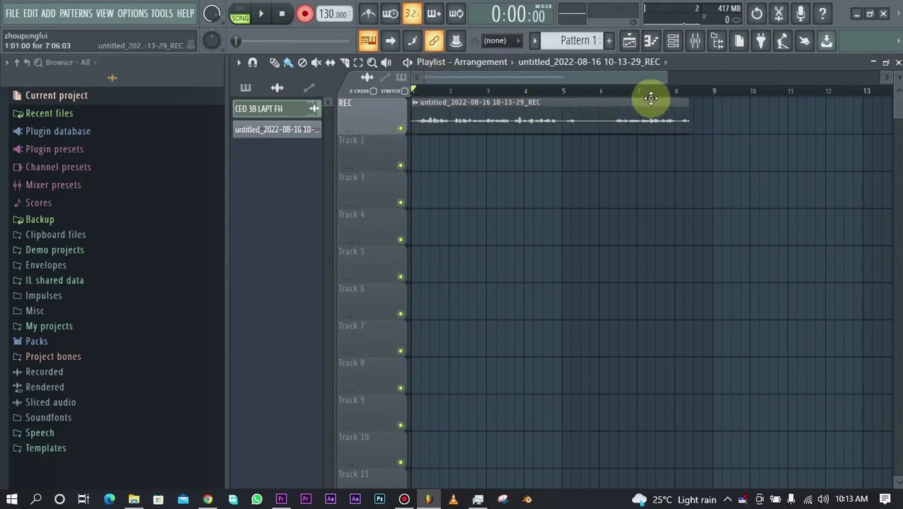
drag(650, 76, 638, 78)
key(space)
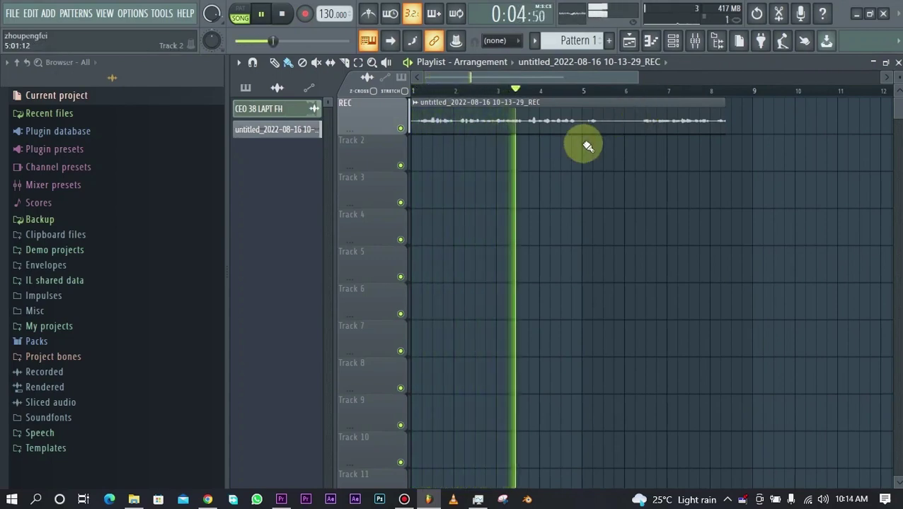
key(space)
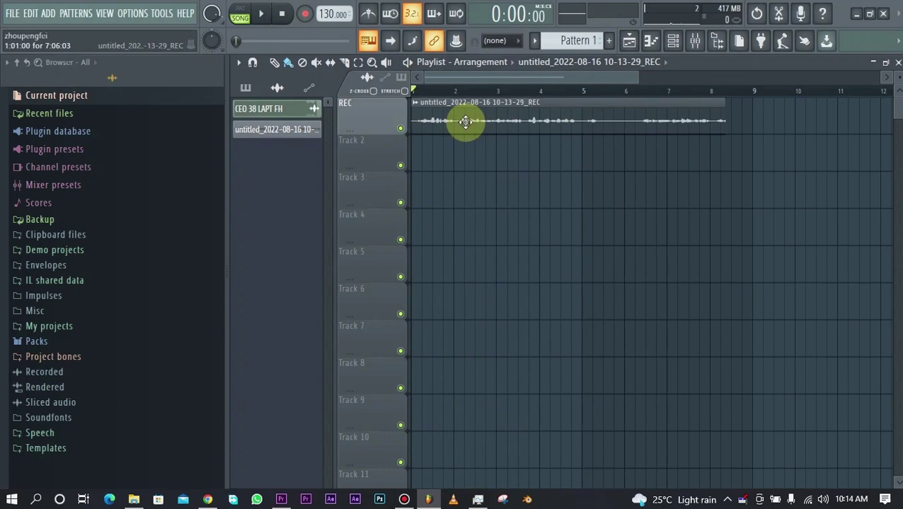
mouse_move(641, 74)
mouse_down()
mouse_move(670, 76)
mouse_move(648, 76)
mouse_up()
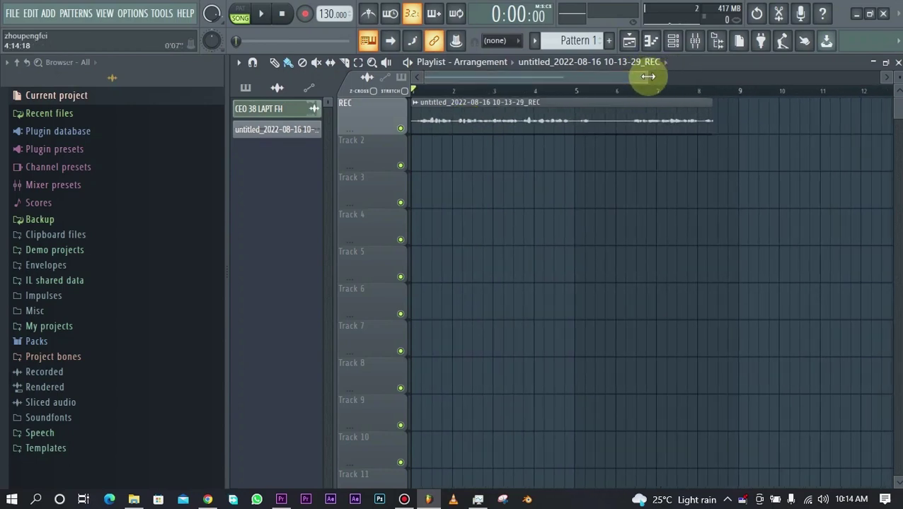
- Delete the recorded clip, select bars 1–5 as the loop region, and zoom the playlist in
right_click(409, 111)
double_click(520, 94)
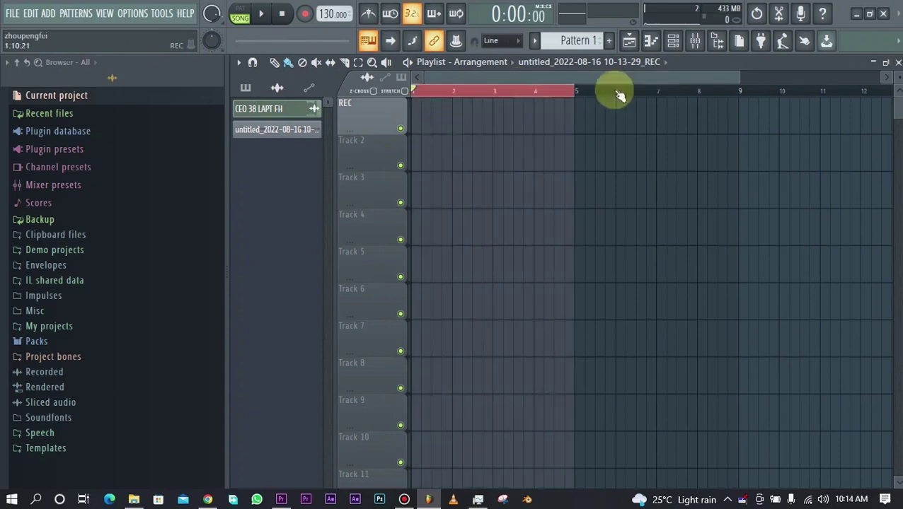
drag(741, 72, 697, 74)
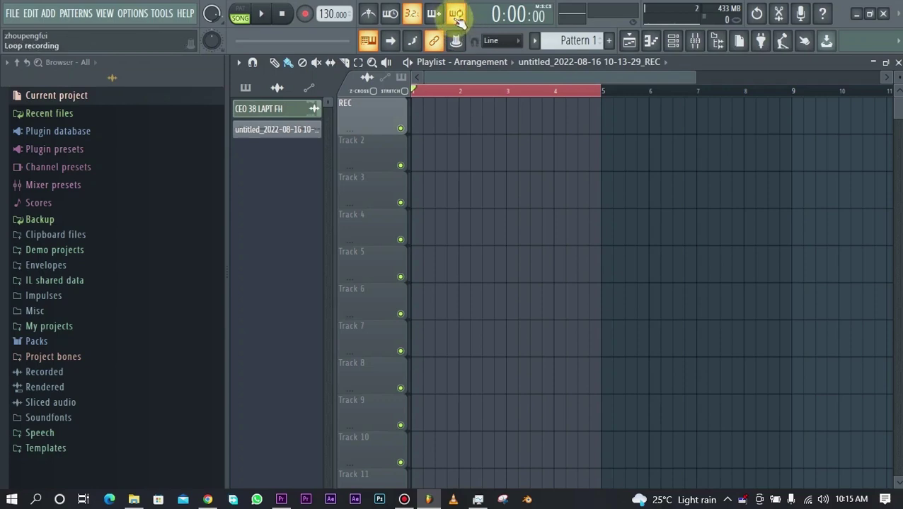
- Loop-record audio into the playlist as clips over bars 1–5, stopping with Space
click(304, 14)
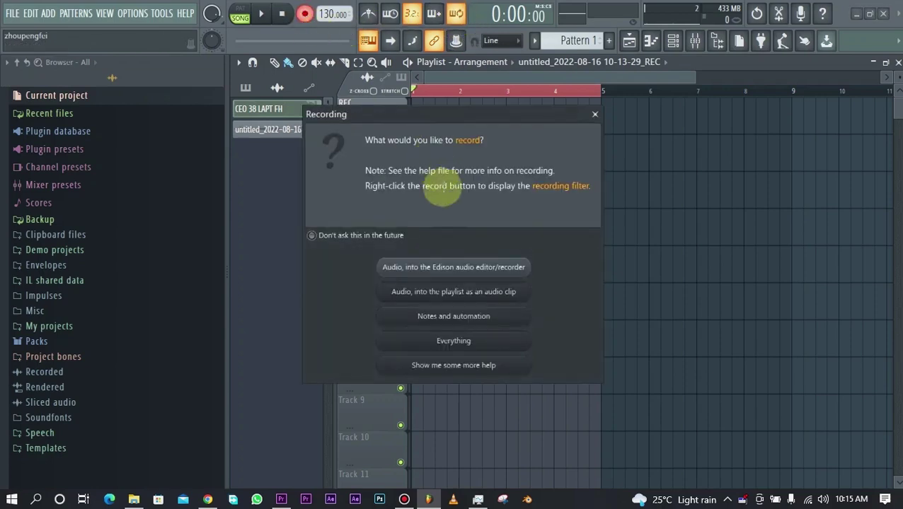
click(453, 292)
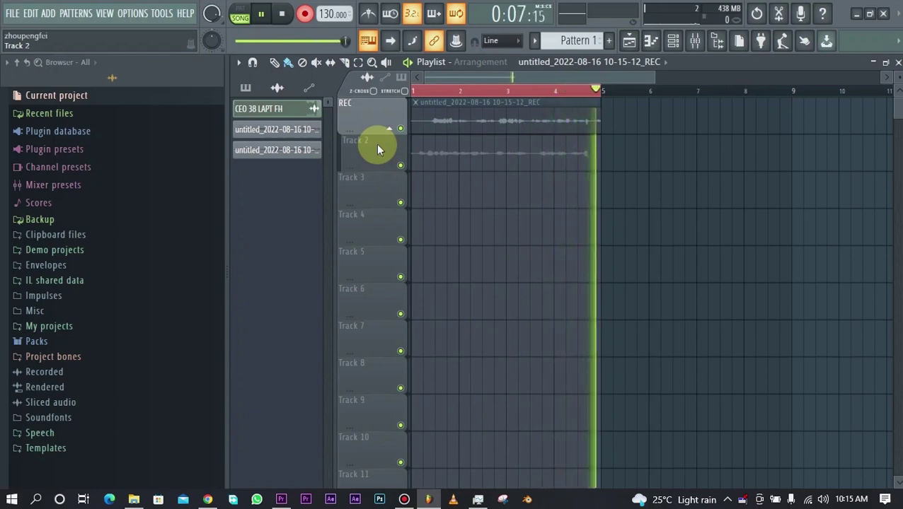
key(space)
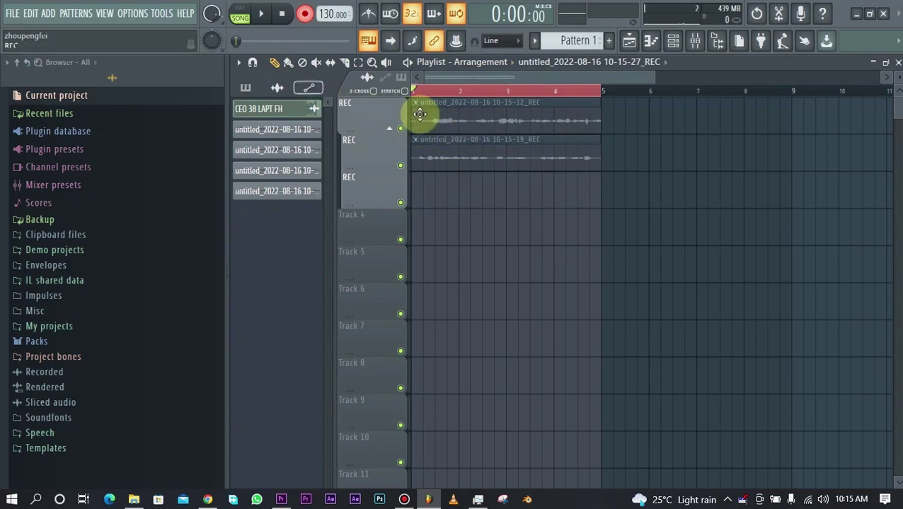
- Use the Mute tool so the first take on track 1 stays audible
click(317, 62)
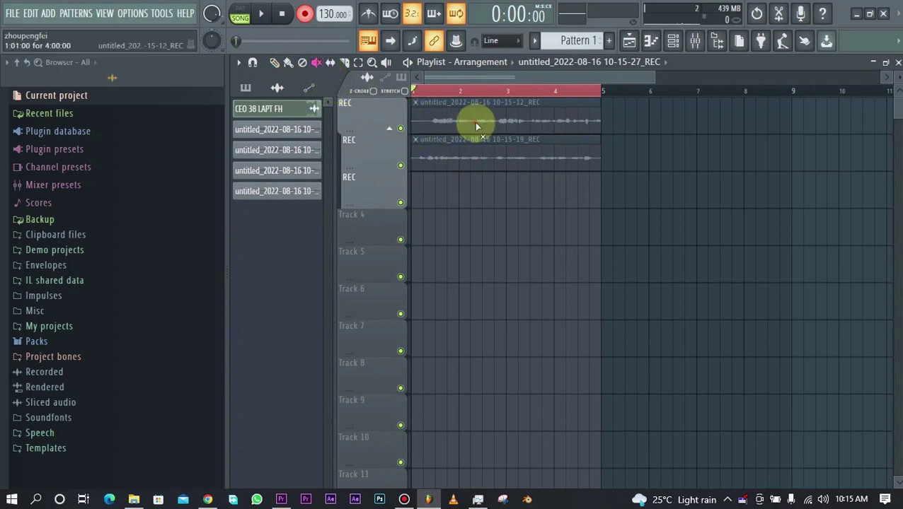
click(477, 126)
click(307, 13)
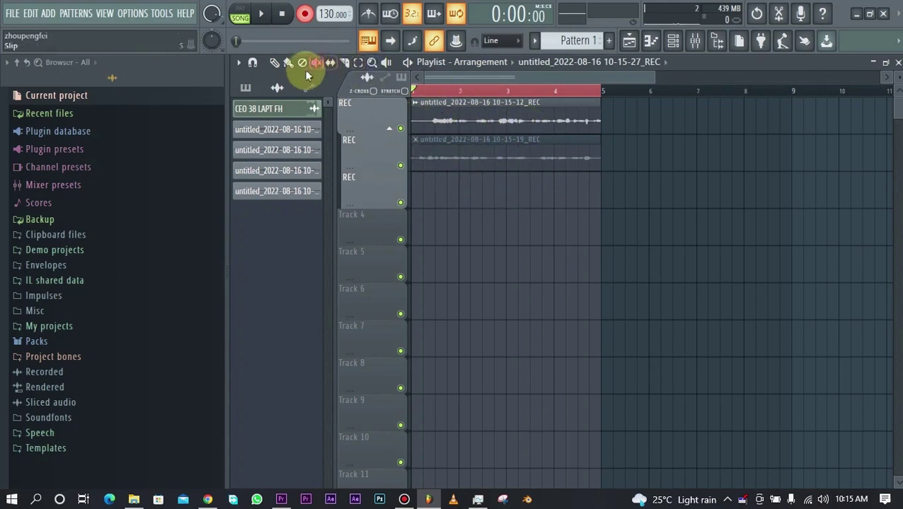
- Delete both recorded takes, collapse the REC track group, and clear the bars 1–5 selection
right_click(466, 127)
right_click(469, 145)
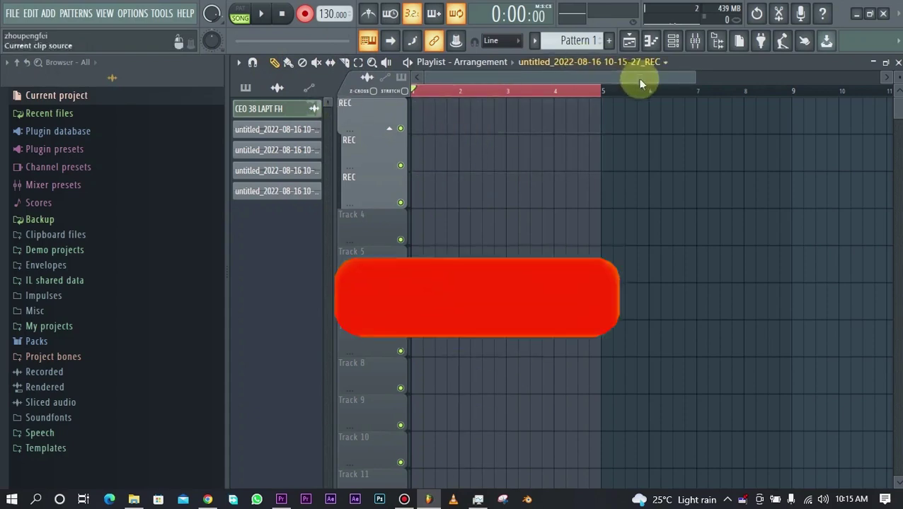
click(393, 126)
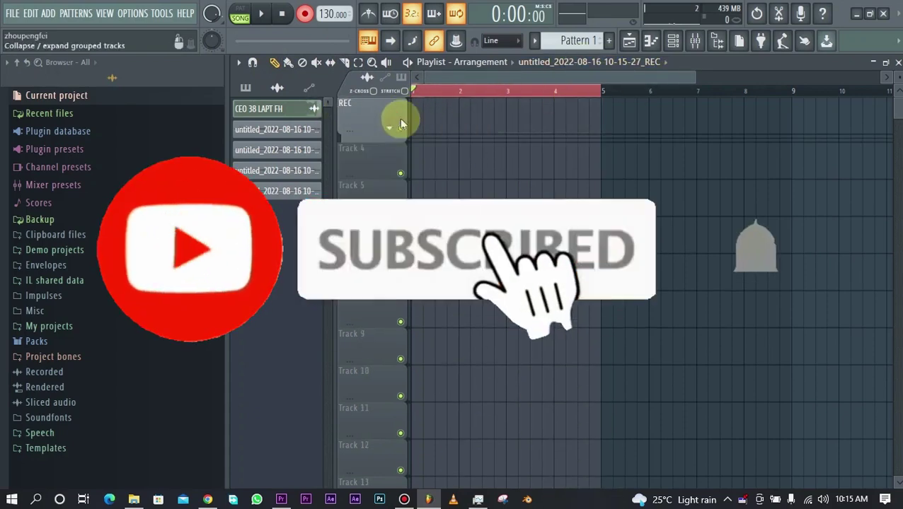
click(442, 92)
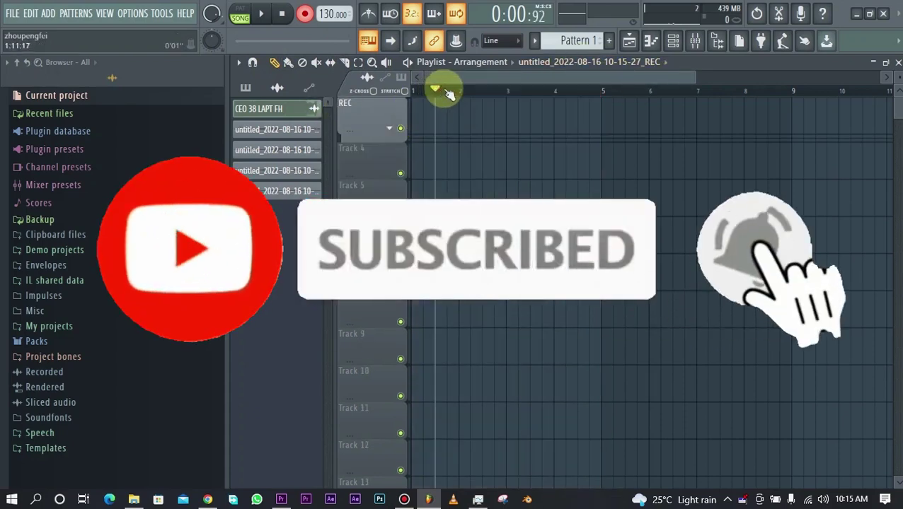
- Delete the two extra REC tracks from their track header menus
right_click(373, 111)
click(392, 353)
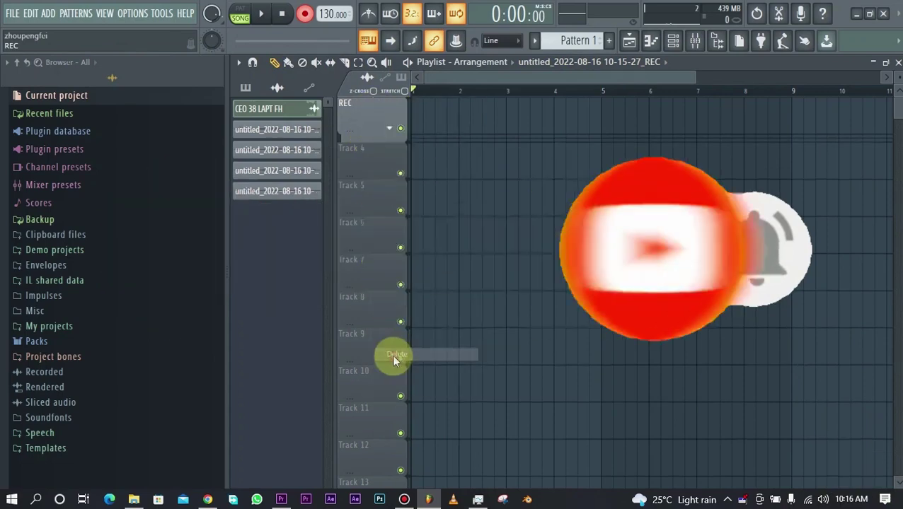
right_click(366, 115)
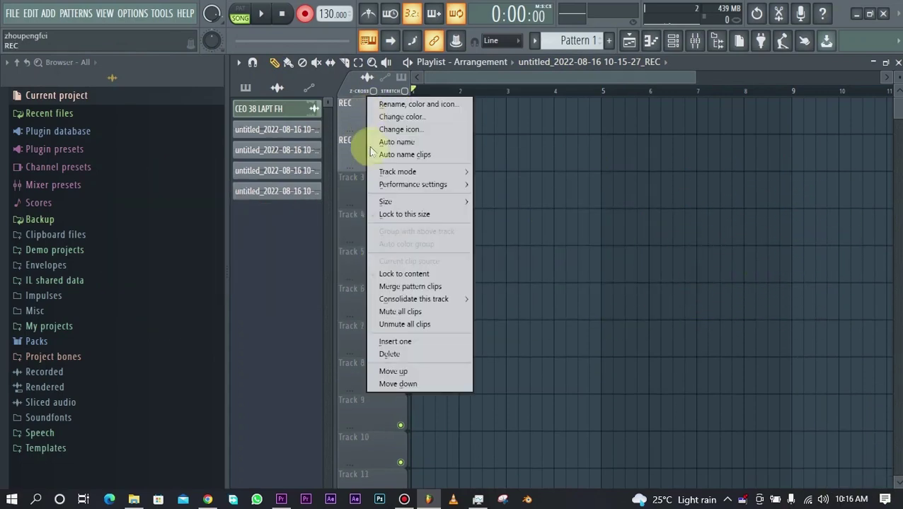
click(428, 355)
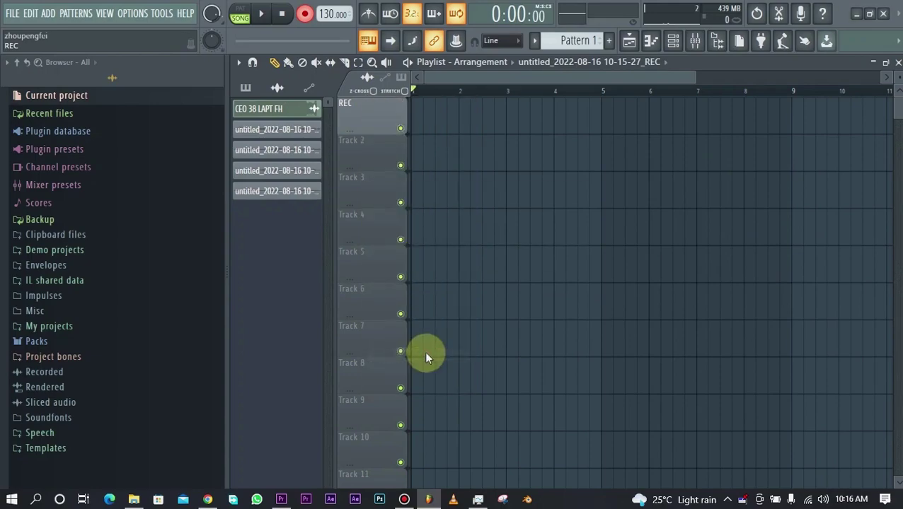